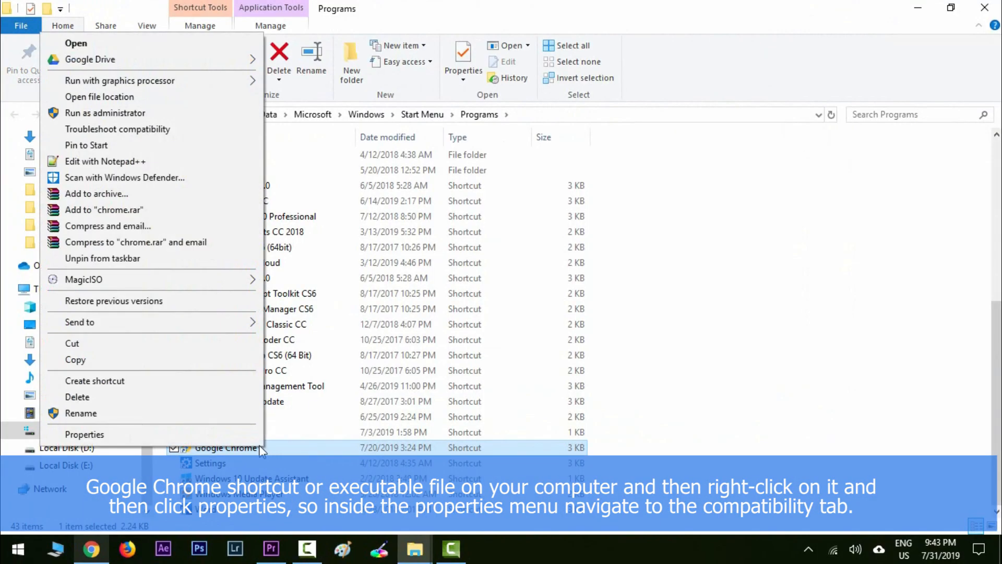
- Bring up the Google Chrome shortcut's Properties dialog from the Programs folder
click(236, 435)
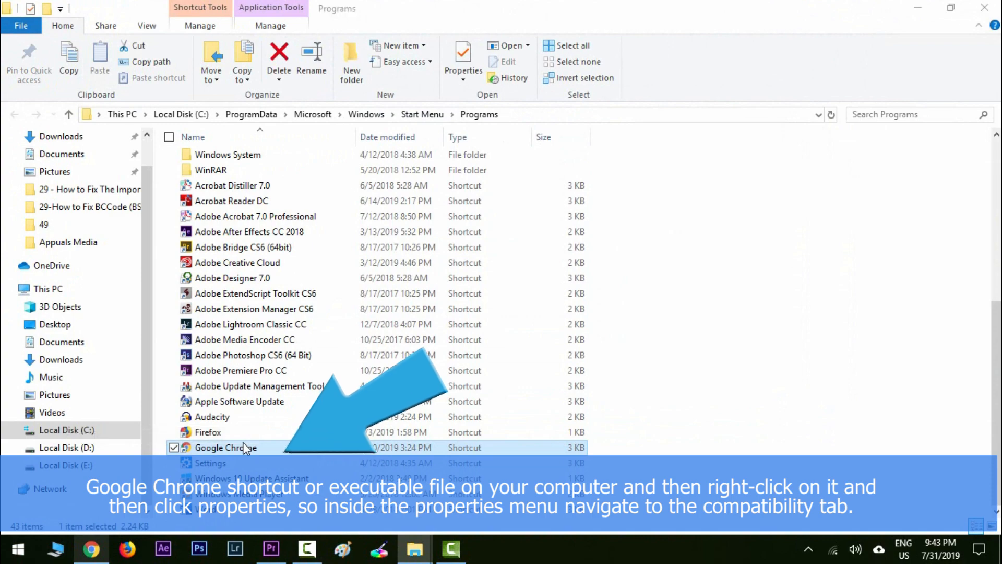
- Enable 'Run this program in compatibility mode for' Windows 8 on Chrome's shortcut, closing File Explorer
click(481, 188)
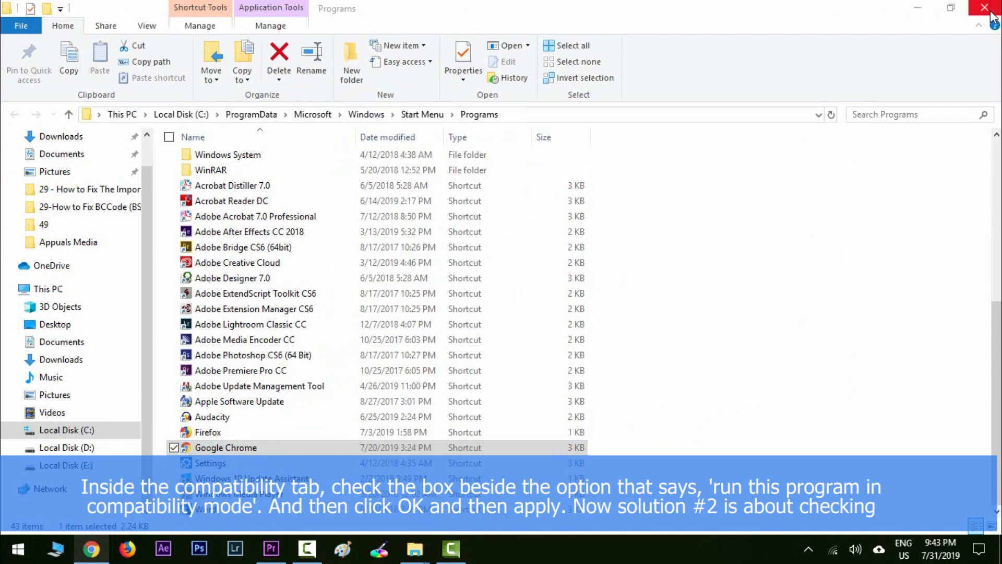
click(985, 8)
click(322, 237)
click(400, 256)
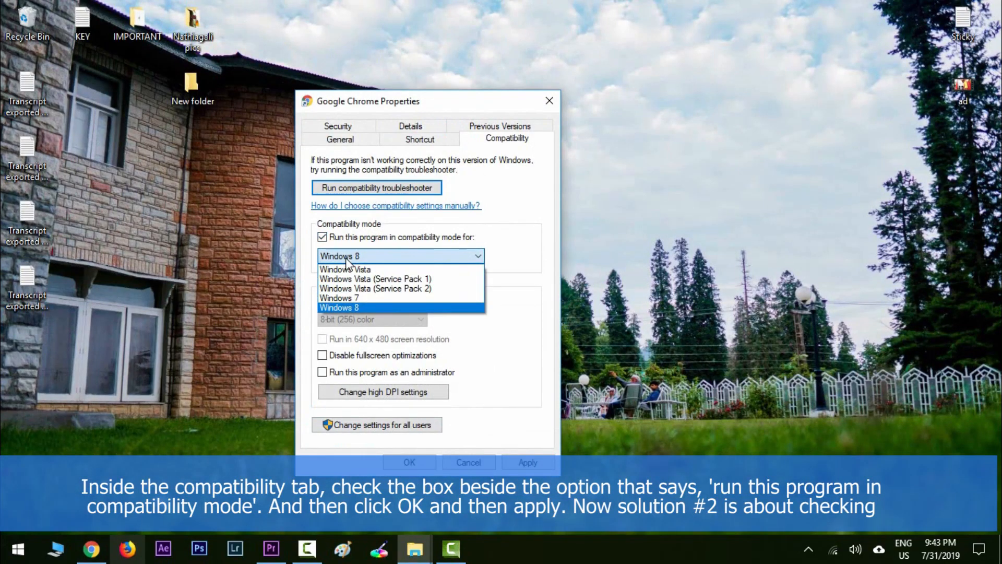
click(523, 306)
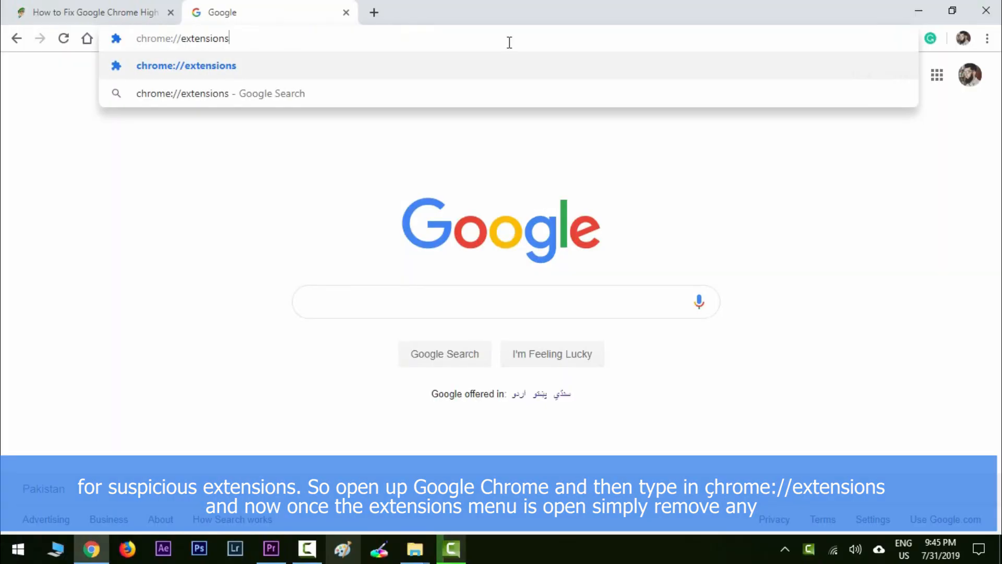
key(Return)
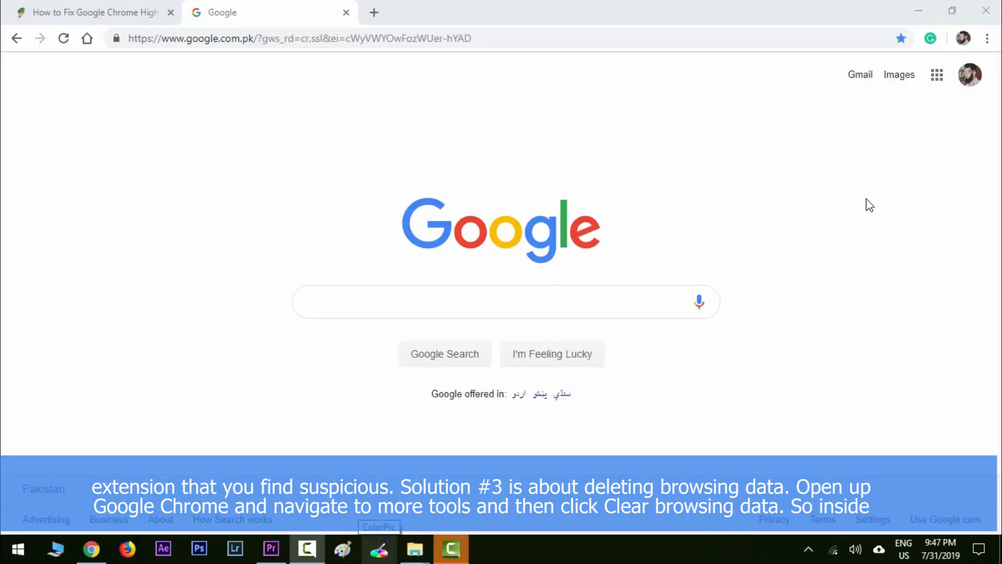
- In Clear browsing data, set the time range to All time
click(987, 38)
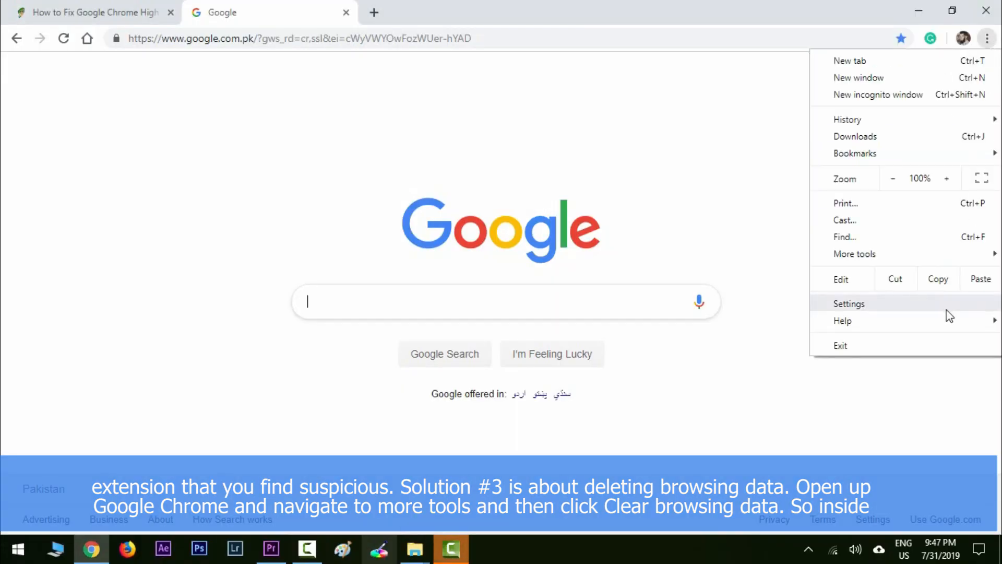
mouse_move(856, 254)
click(782, 298)
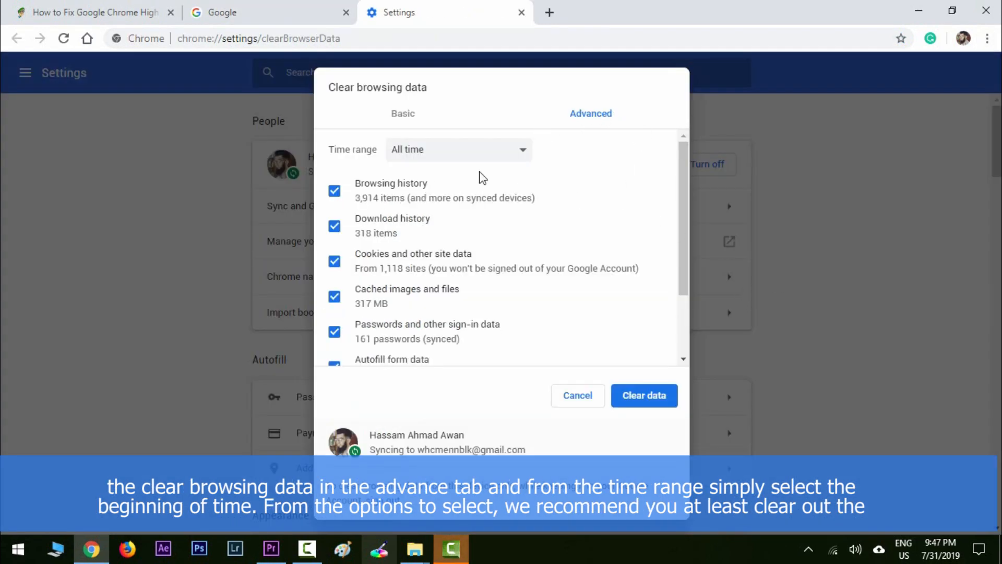
click(501, 153)
click(487, 268)
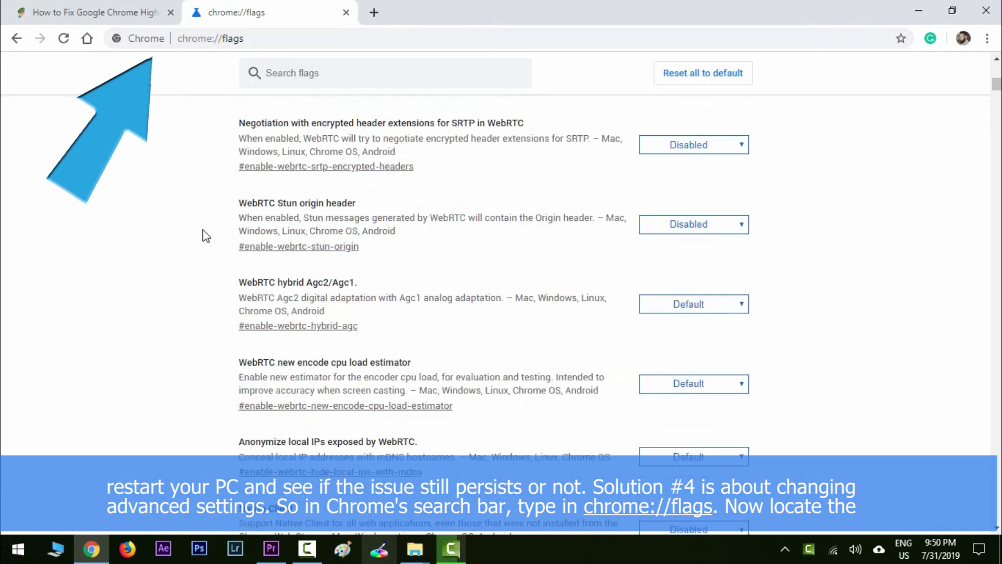
scroll(205, 234, up, 10)
text(Simple Cache for HTTP)
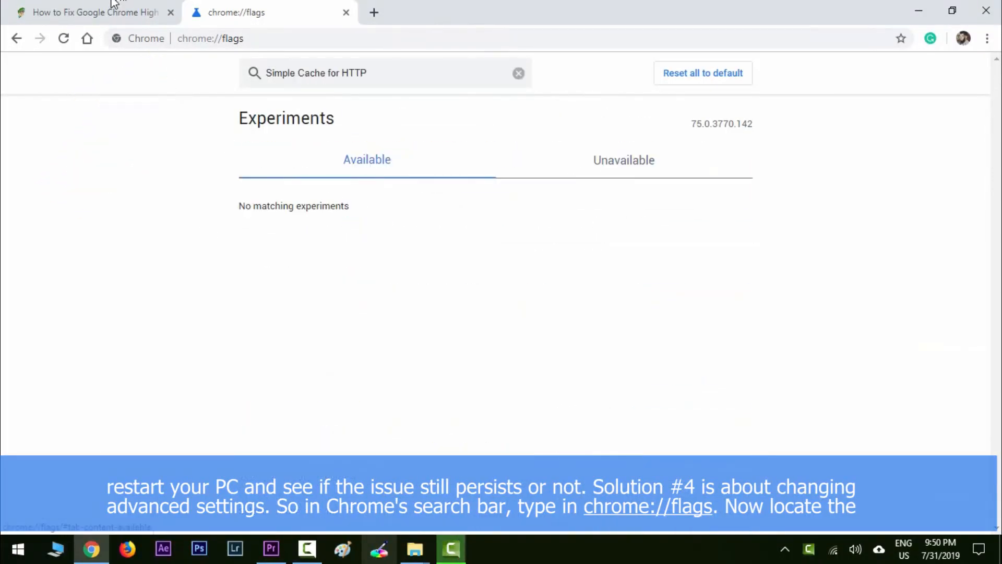
- Search chrome://flags for Throttle Expensive Background Timers and leave its state at Default
click(367, 159)
click(422, 73)
key(ctrl+a)
text(Throttle Expensive Background Timers)
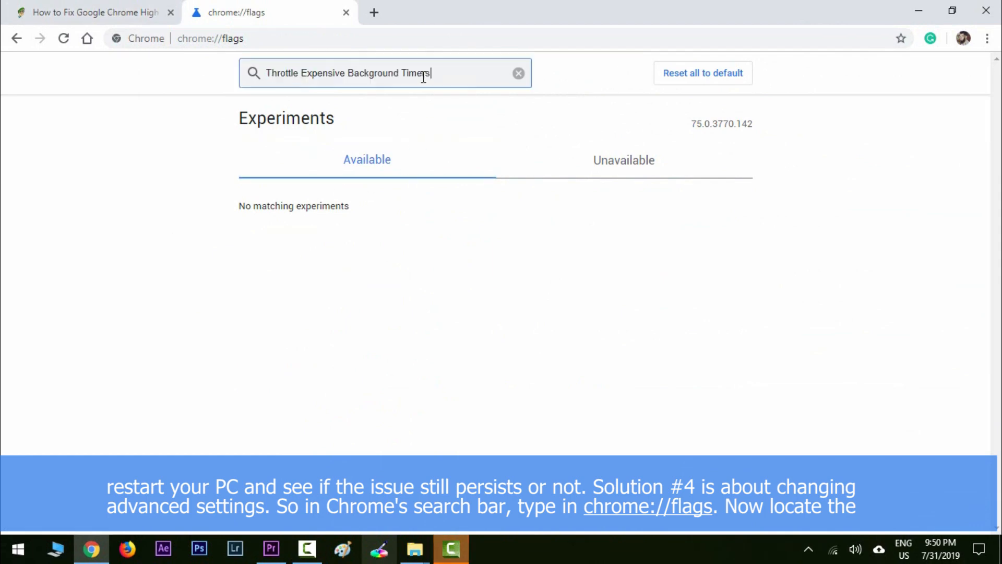
click(736, 232)
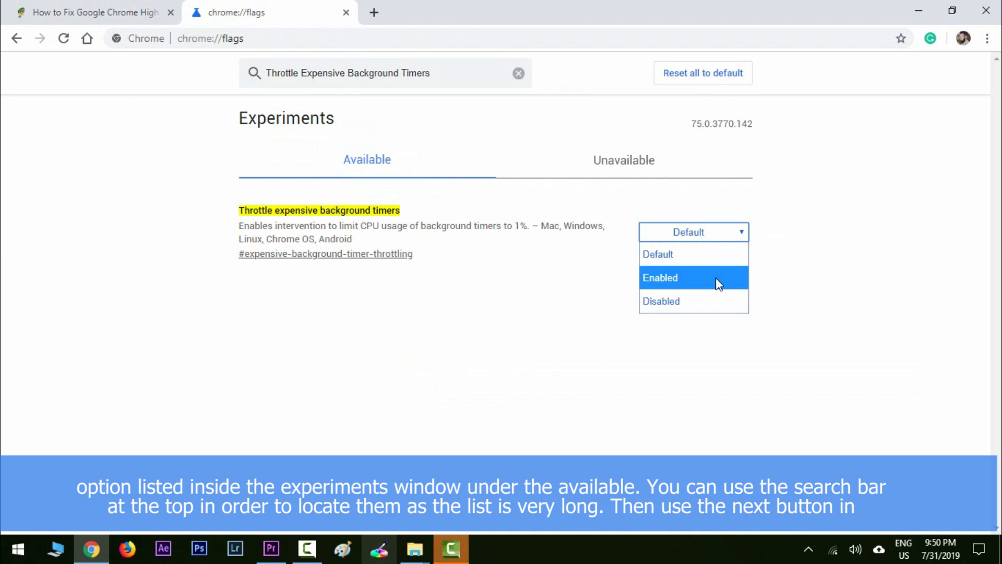
click(413, 362)
- Reset the flag search for the next lookup, checking the instructions article for the flag name
click(518, 73)
text(No-State Prefetch)
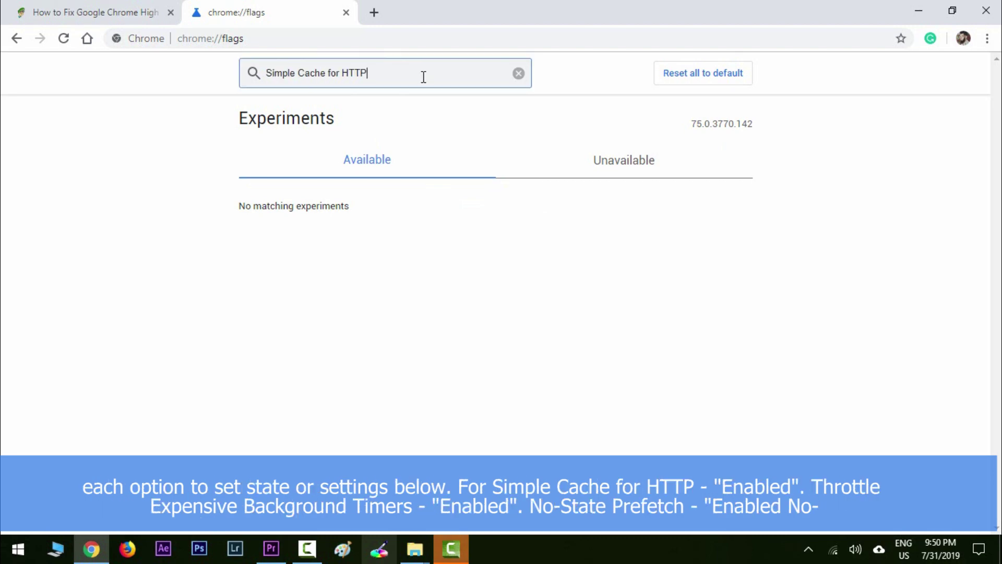
triple_click(423, 73)
text(Throttle Expensive Background Timers)
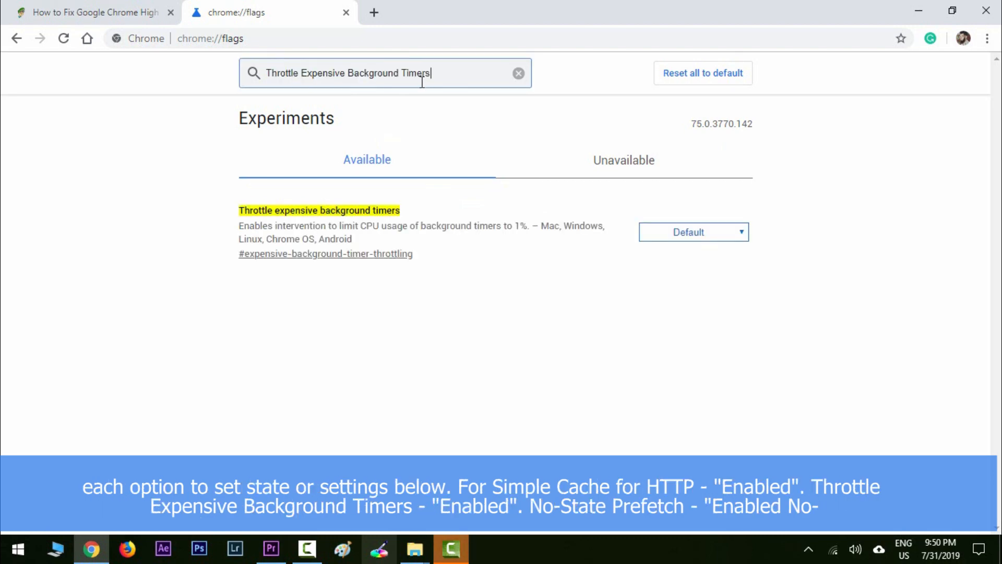
click(86, 12)
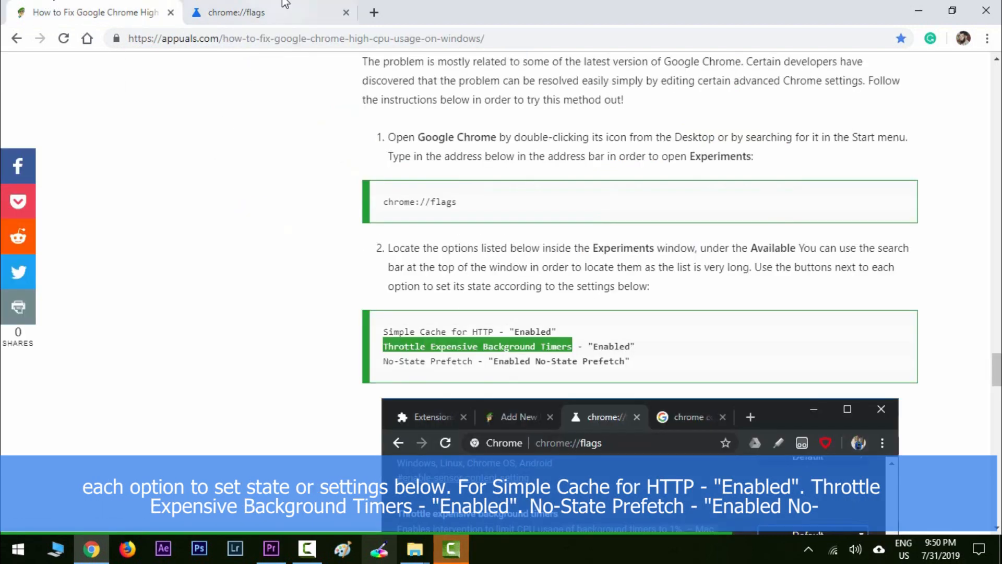
click(266, 12)
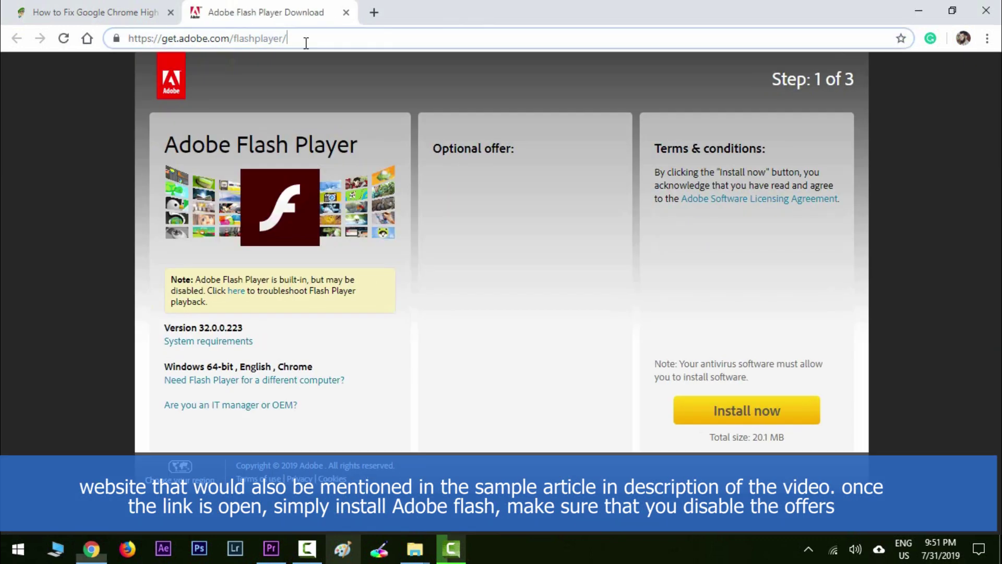
- On the Flash Player download page, untick the McAfee Security Scan Plus and Safe Connect offers
click(306, 39)
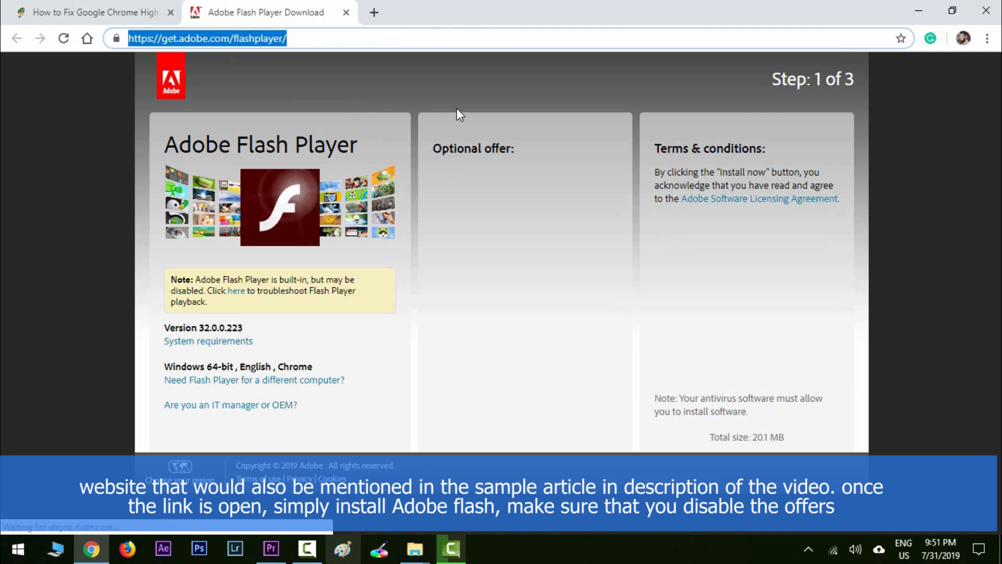
click(356, 63)
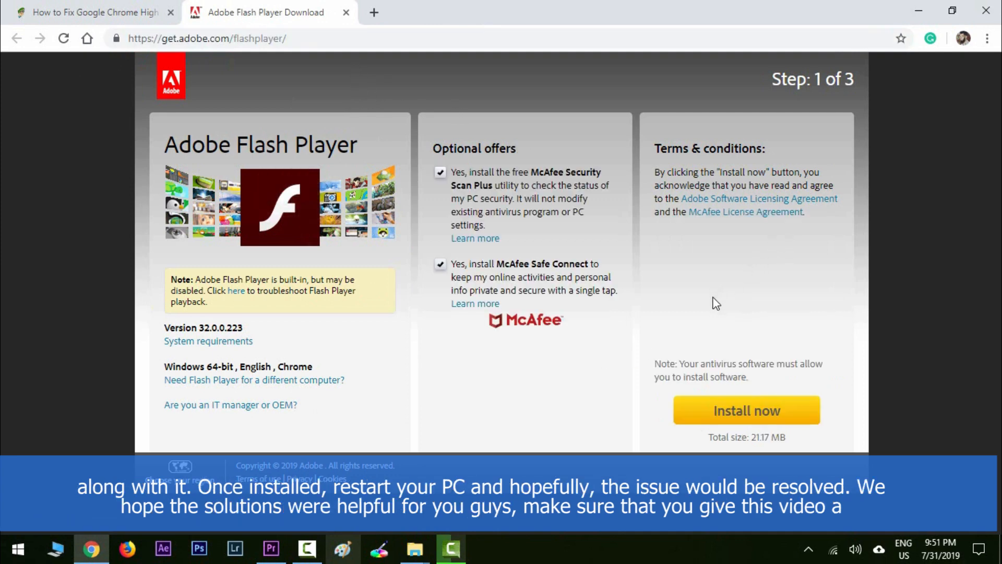
click(440, 264)
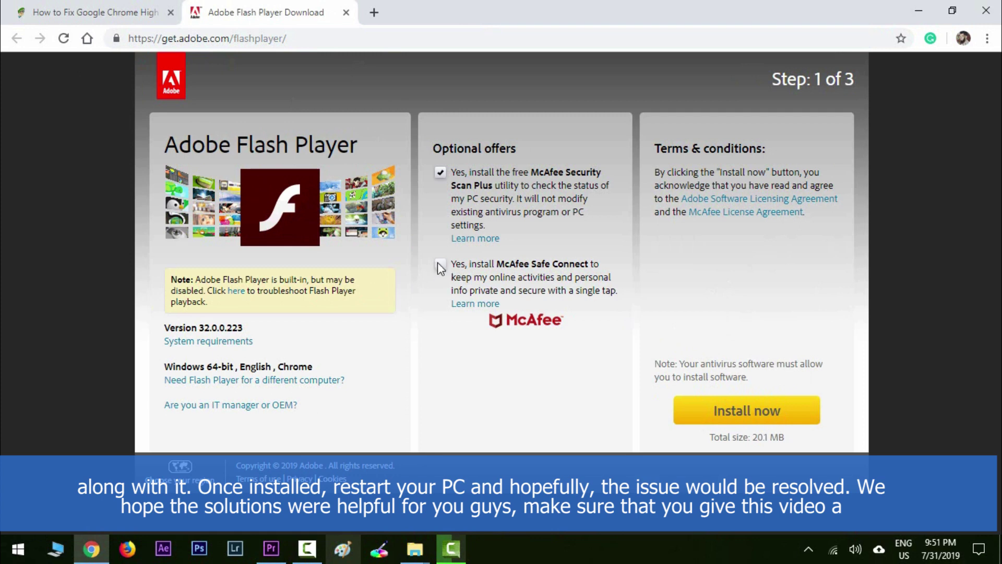
click(440, 173)
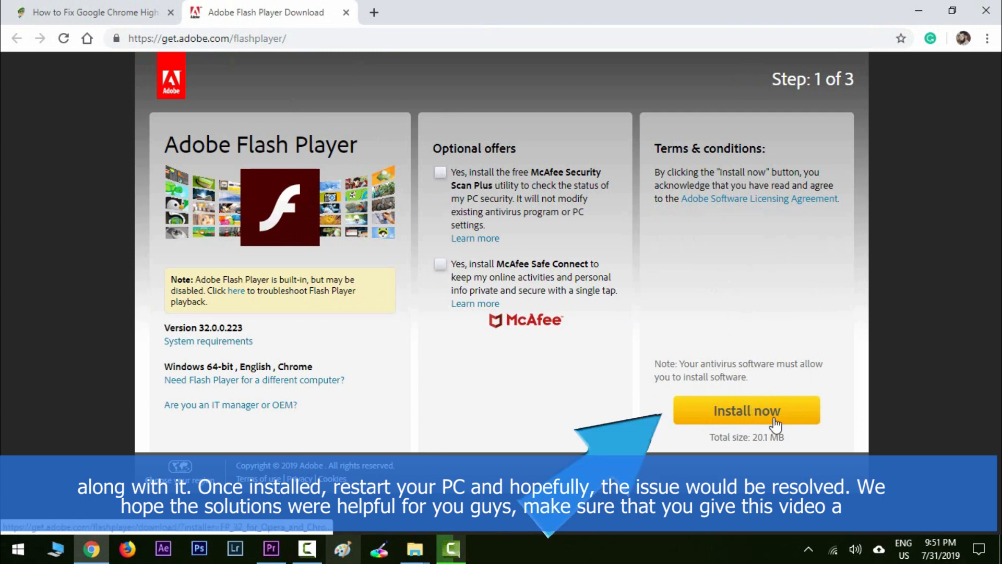